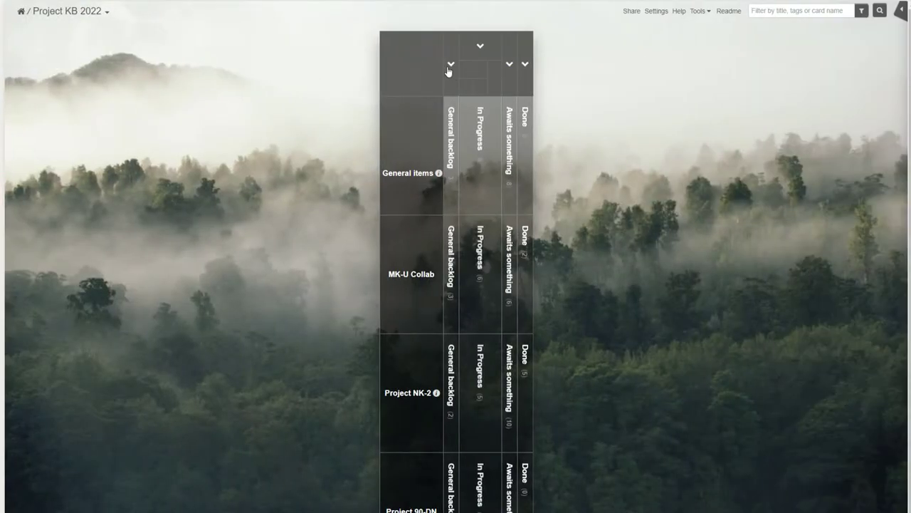
- Expand the General backlog, In Progress, Awaits something and Done columns on the Project KB 2022 board
{"action": "left_click", "coordinate": [450, 66]}
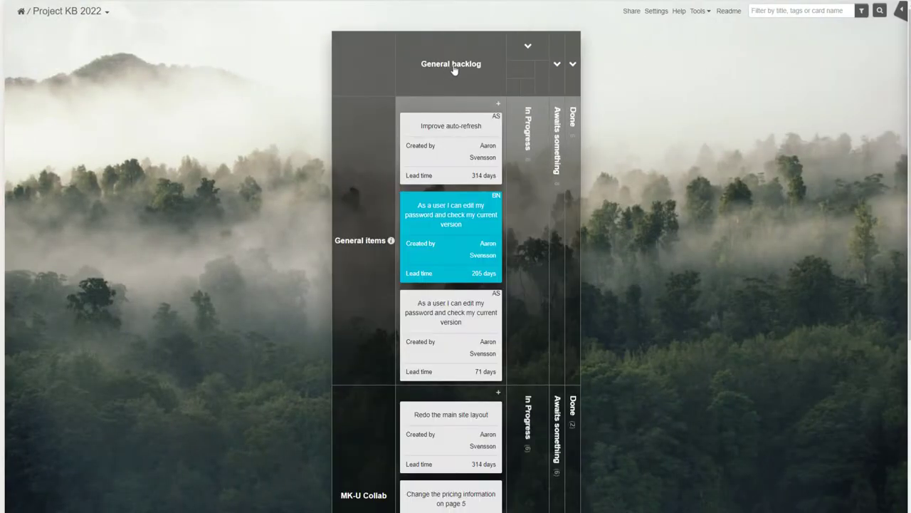
{"action": "left_click", "coordinate": [528, 47]}
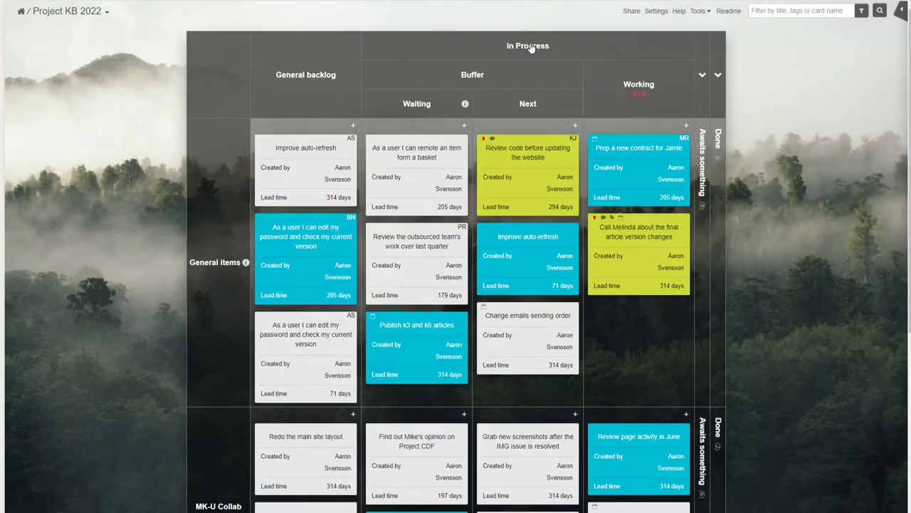
{"action": "left_click", "coordinate": [702, 76]}
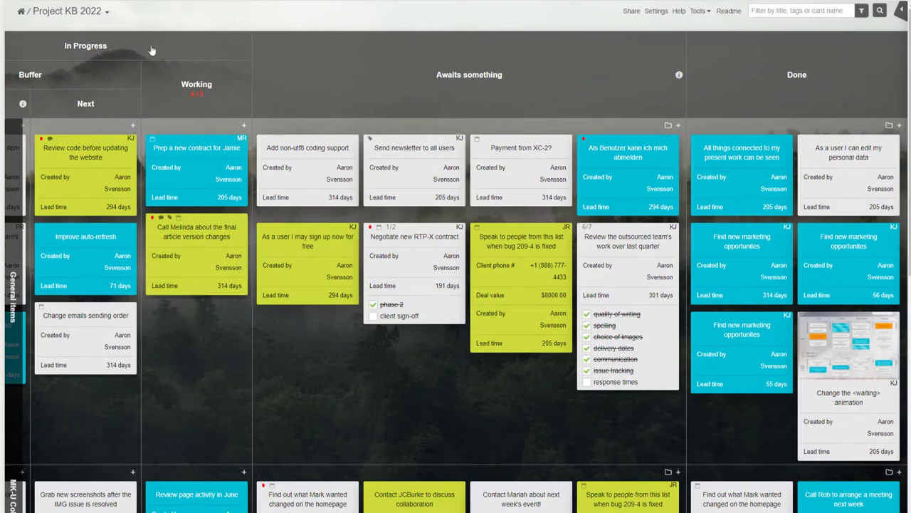
{"action": "left_click", "coordinate": [119, 49]}
- Collapse the To Do, Confirmed, Review, Done and Feedback columns on the Team board 2020 board
{"action": "scroll", "coordinate": [335, 67], "scroll_direction": "down", "scroll_amount": 5}
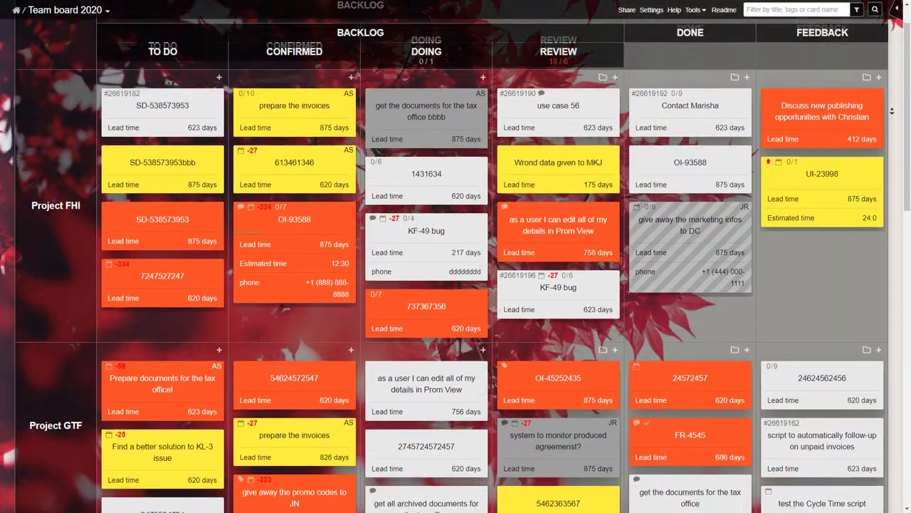
{"action": "scroll", "coordinate": [892, 111], "scroll_direction": "down", "scroll_amount": 3}
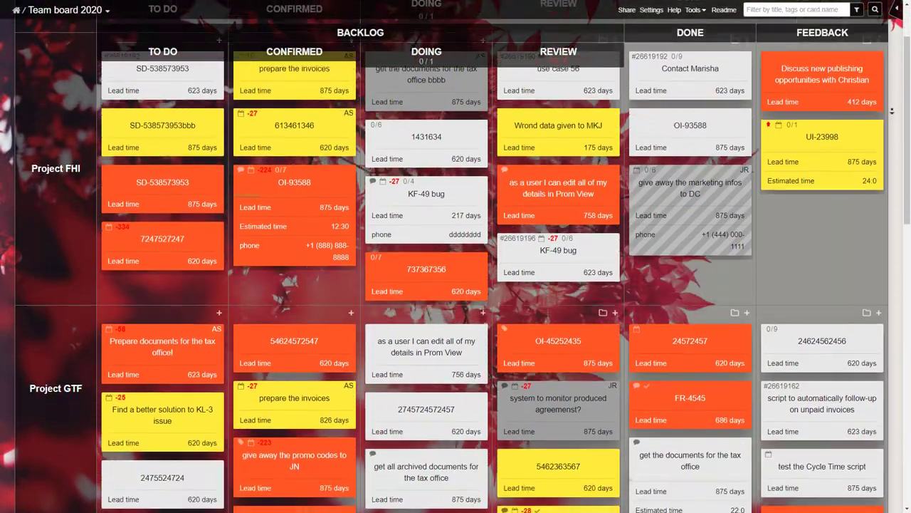
{"action": "scroll", "coordinate": [892, 111], "scroll_direction": "down", "scroll_amount": 3}
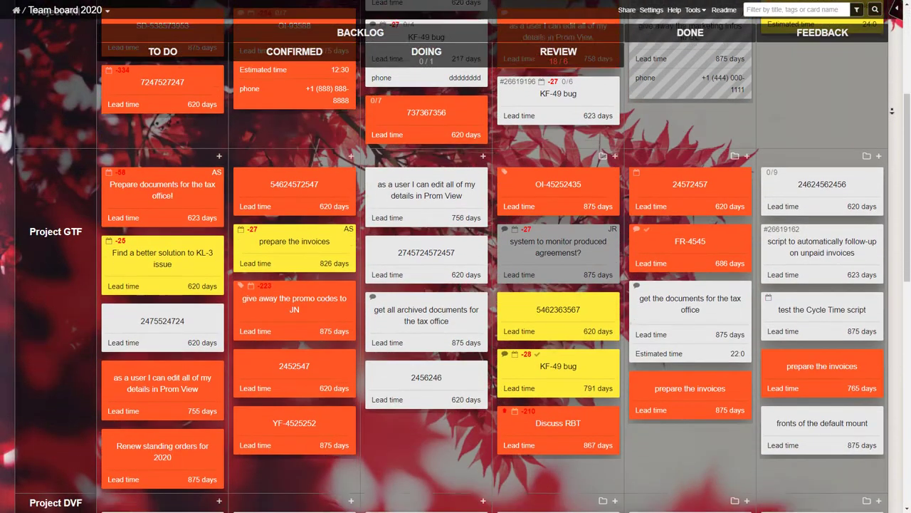
{"action": "scroll", "coordinate": [891, 111], "scroll_direction": "down", "scroll_amount": 2}
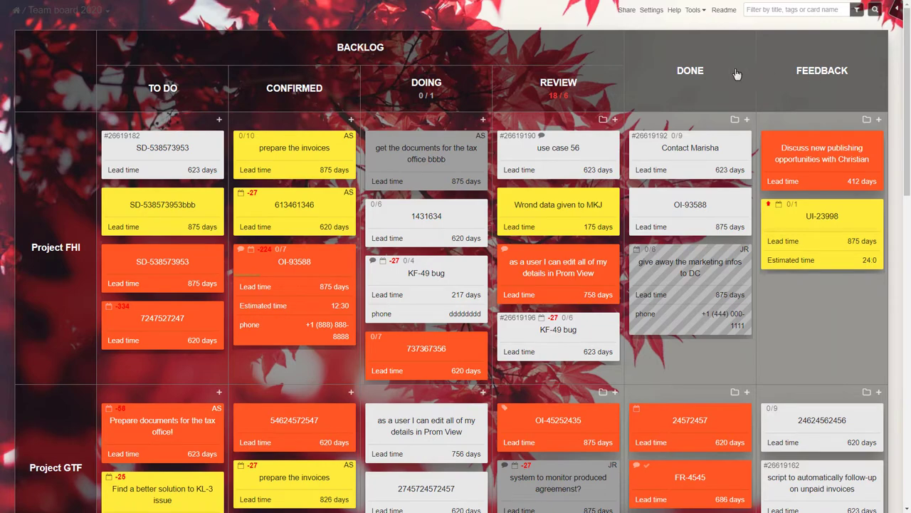
{"action": "left_click", "coordinate": [291, 89]}
{"action": "left_click", "coordinate": [274, 91]}
{"action": "left_click", "coordinate": [433, 87]}
{"action": "left_click", "coordinate": [537, 74]}
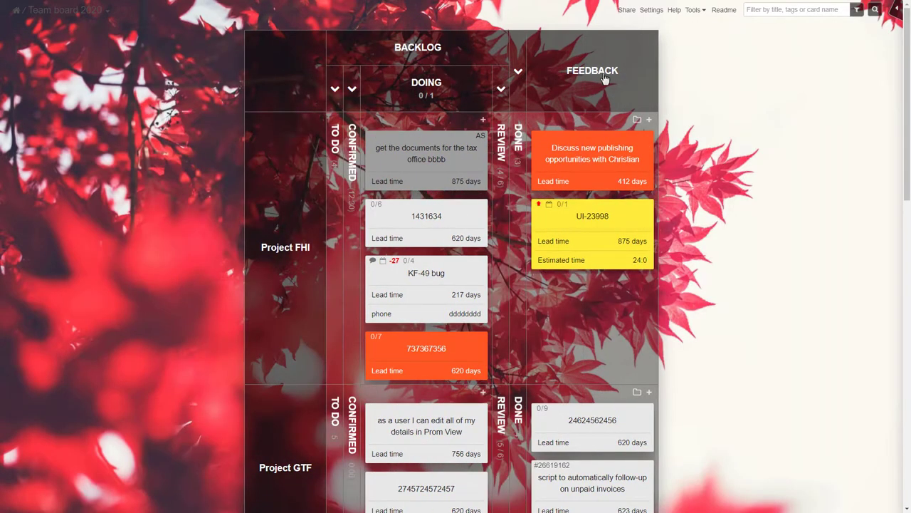
{"action": "left_click", "coordinate": [607, 79]}
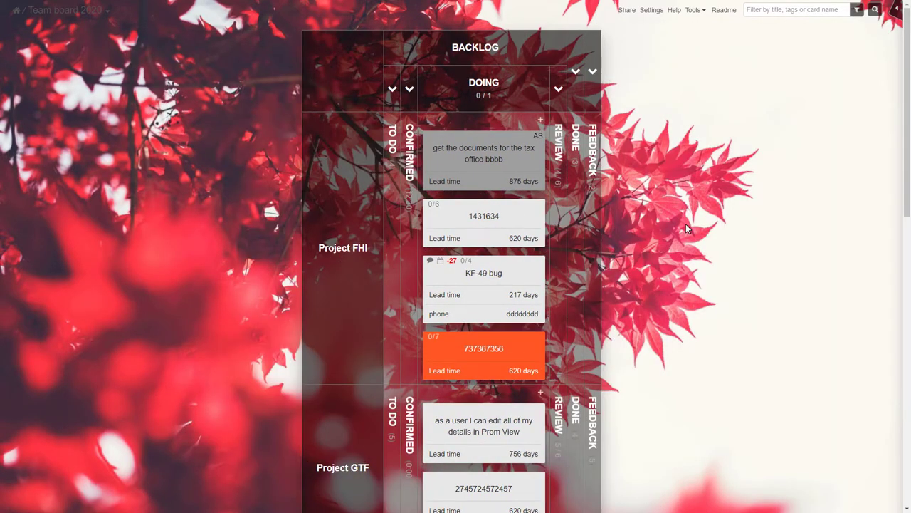
- Expand the collapsed To Do, Confirmed, Review, Done and Feedback columns on Team board 2020
{"action": "left_click", "coordinate": [392, 139]}
{"action": "left_click", "coordinate": [409, 150]}
{"action": "left_click", "coordinate": [677, 87]}
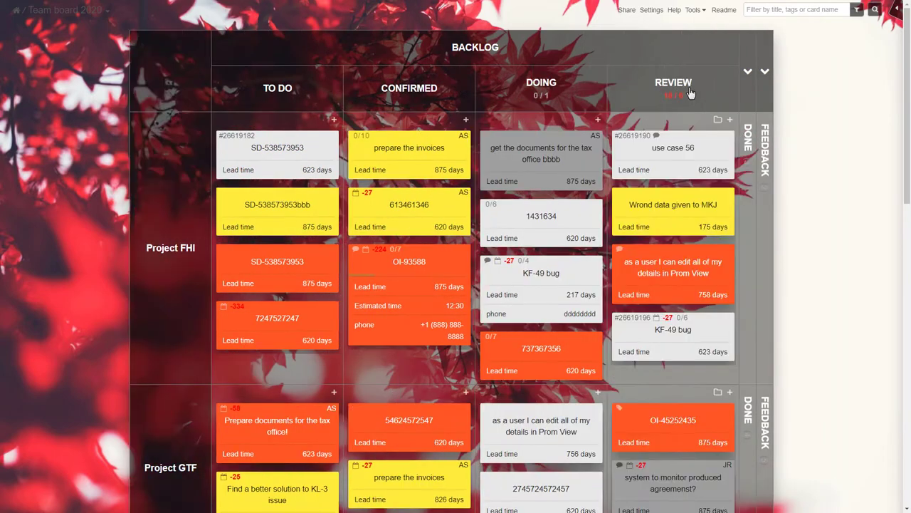
{"action": "left_click", "coordinate": [747, 79]}
{"action": "left_click", "coordinate": [855, 75]}
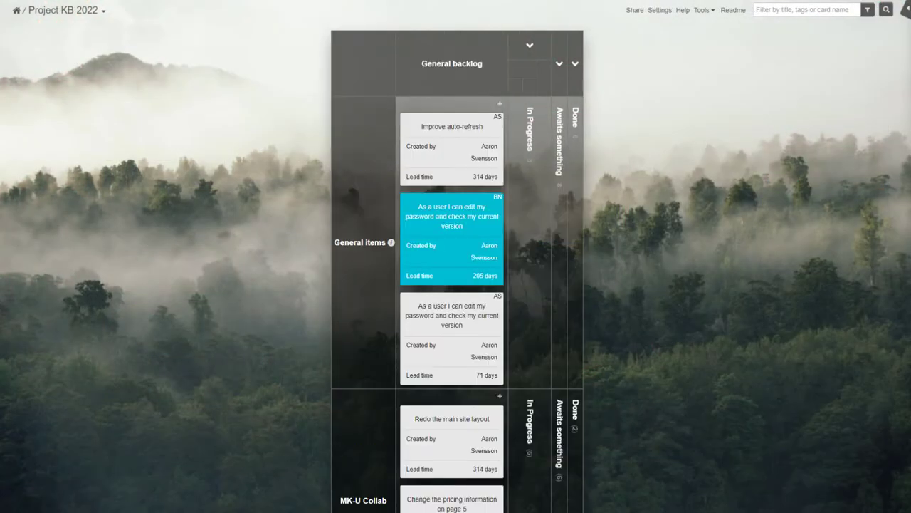
- Expand the collapsed In Progress and Done columns on the Project KB 2022 board
{"action": "left_click", "coordinate": [530, 45]}
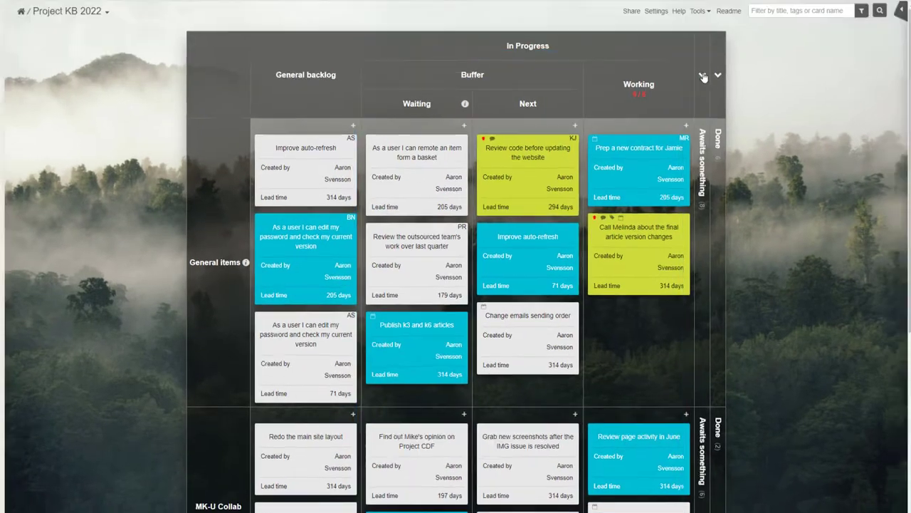
{"action": "left_click", "coordinate": [722, 74]}
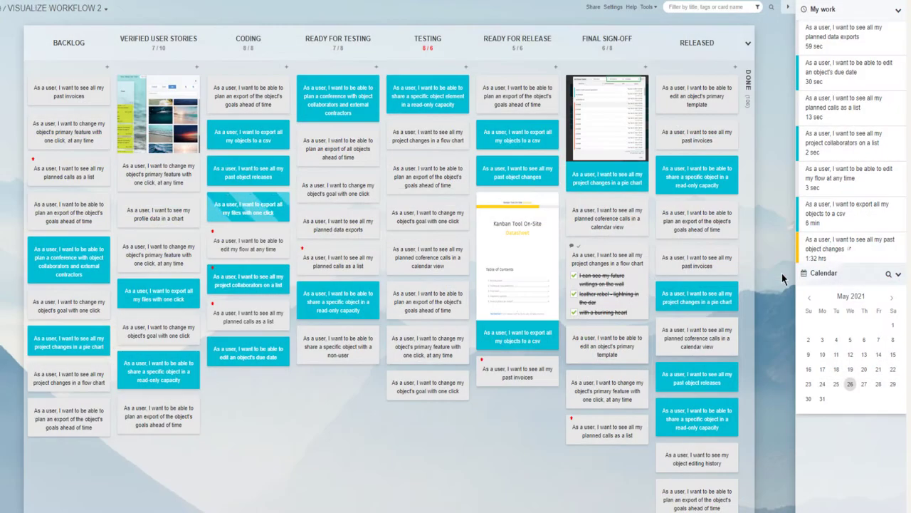
- Add an orange "expedited work" card type in the Visualize Workflow 2 board settings and move the Default type down the list
{"action": "left_click", "coordinate": [610, 10]}
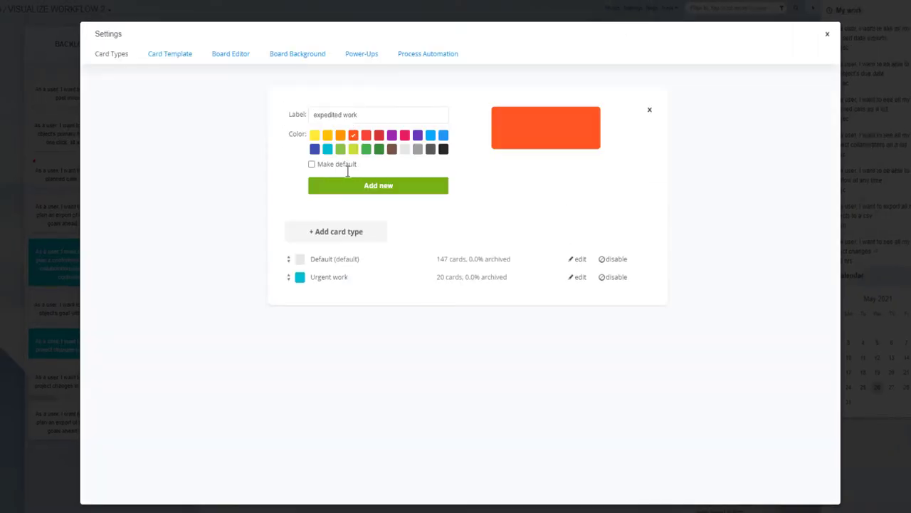
{"action": "left_click", "coordinate": [345, 187]}
{"action": "left_click_drag", "start_coordinate": [289, 258], "coordinate": [289, 304]}
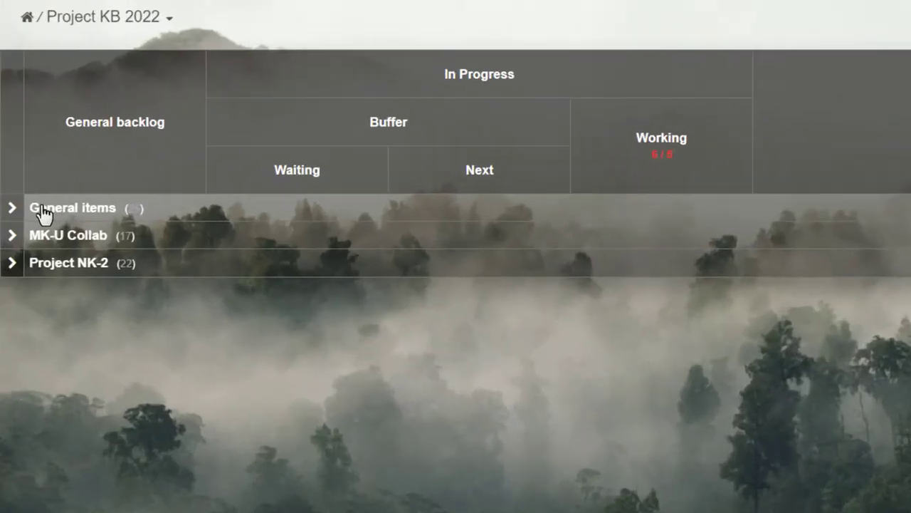
- Expand the General items, MK-U Collab and Project NK-2 swimlanes on the Project KB 2022 board
{"action": "left_click", "coordinate": [43, 212]}
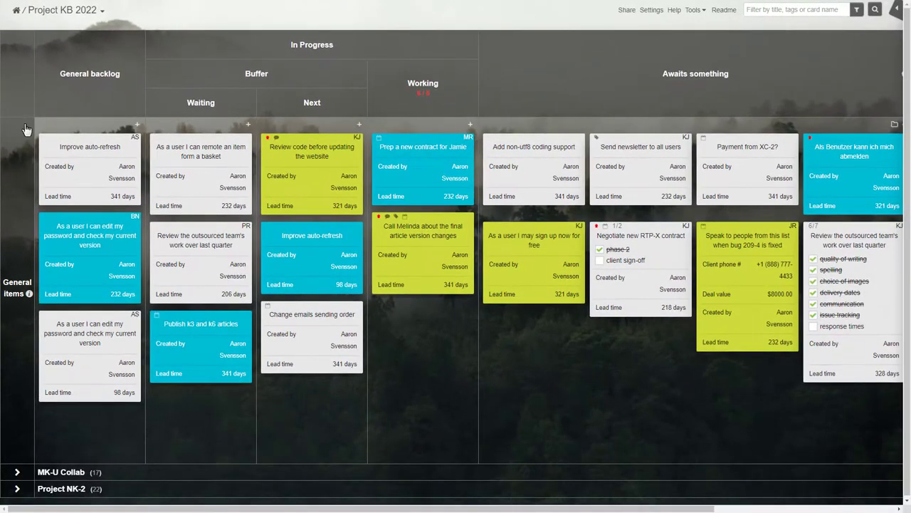
{"action": "left_click", "coordinate": [71, 473]}
{"action": "scroll", "coordinate": [10, 386], "scroll_direction": "down", "scroll_amount": 1}
{"action": "scroll", "coordinate": [10, 385], "scroll_direction": "down", "scroll_amount": 3}
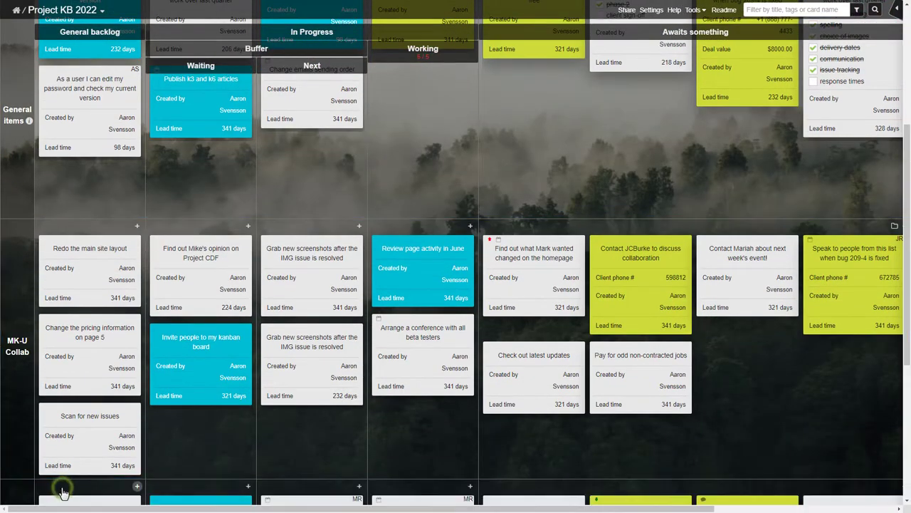
{"action": "scroll", "coordinate": [3, 360], "scroll_direction": "down", "scroll_amount": 3}
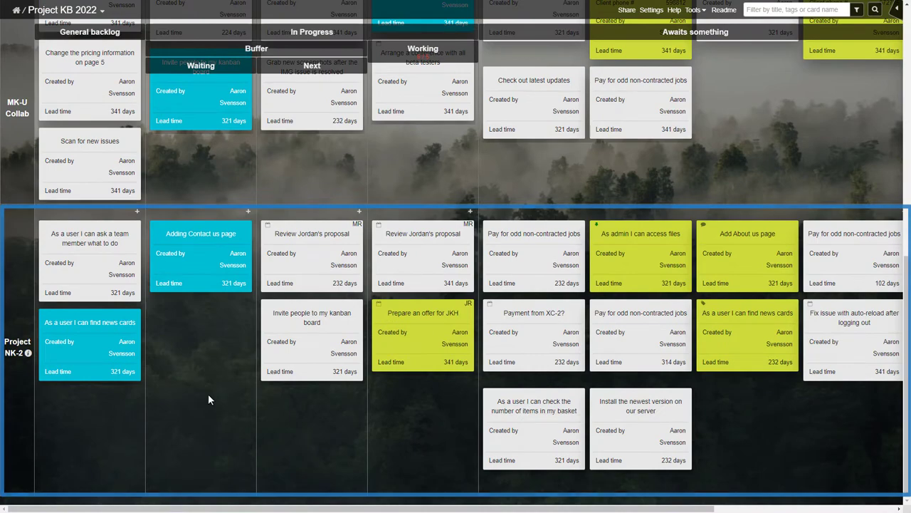
{"action": "scroll", "coordinate": [217, 400], "scroll_direction": "up", "scroll_amount": 3}
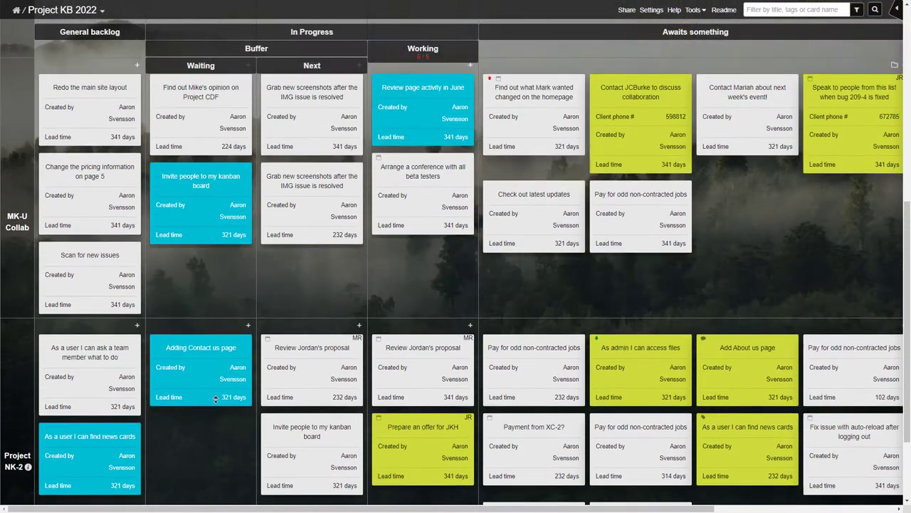
{"action": "left_click_drag", "start_coordinate": [217, 400], "coordinate": [216, 399]}
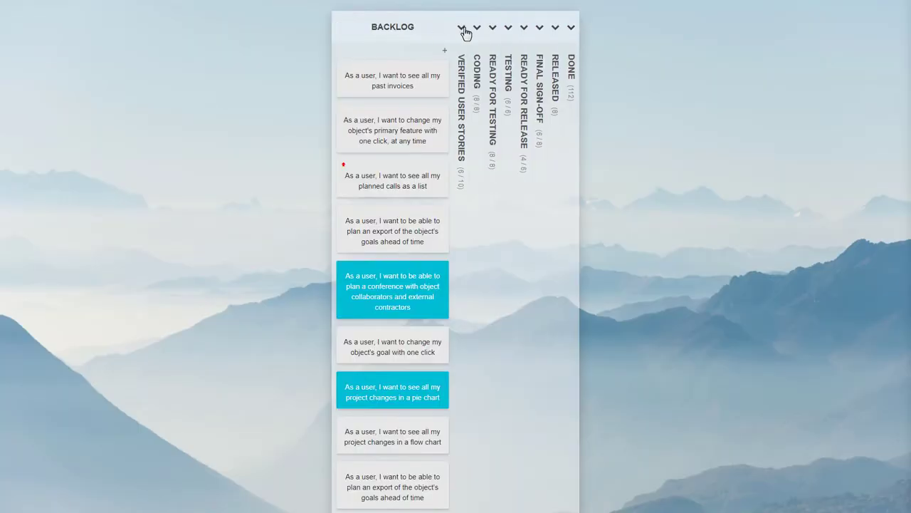
- Expand the Verified User Stories, Coding, Ready for Testing, Testing, Ready for Release and Final Sign-off columns beside the Backlog
{"action": "left_click", "coordinate": [462, 28]}
{"action": "left_click", "coordinate": [529, 30]}
{"action": "left_click", "coordinate": [598, 28]}
{"action": "left_click", "coordinate": [665, 29]}
{"action": "left_click", "coordinate": [825, 31]}
{"action": "left_click", "coordinate": [870, 40]}
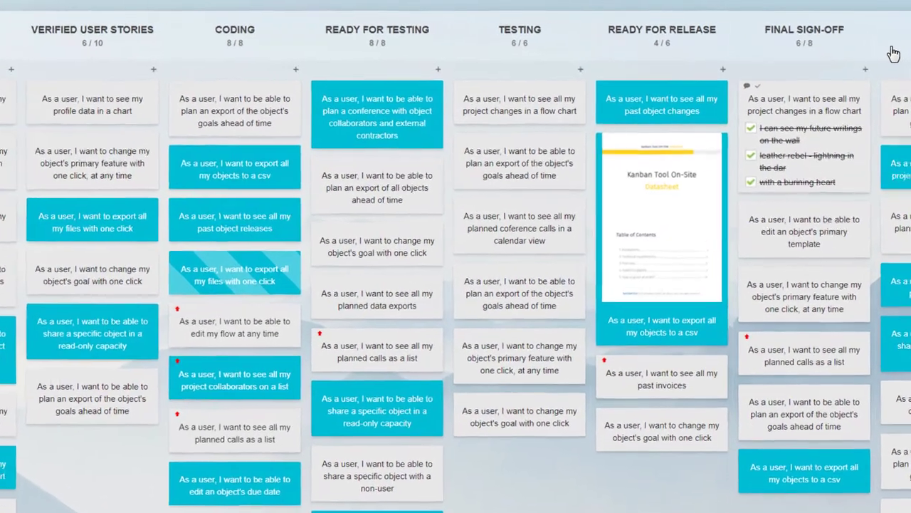
{"action": "left_click_drag", "start_coordinate": [410, 94], "coordinate": [485, 102]}
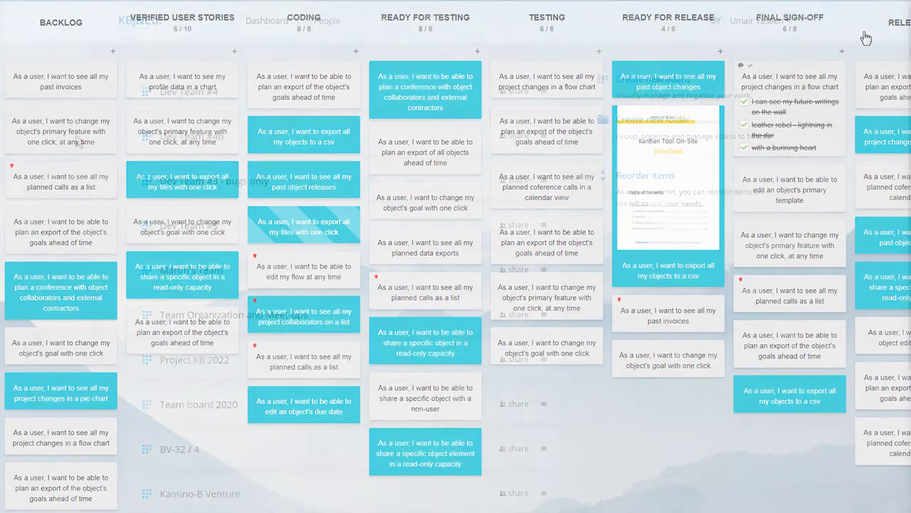
- Open the Dev Team #4 board and start a new card in the Ready for testing column
{"action": "middle_click", "coordinate": [77, 147]}
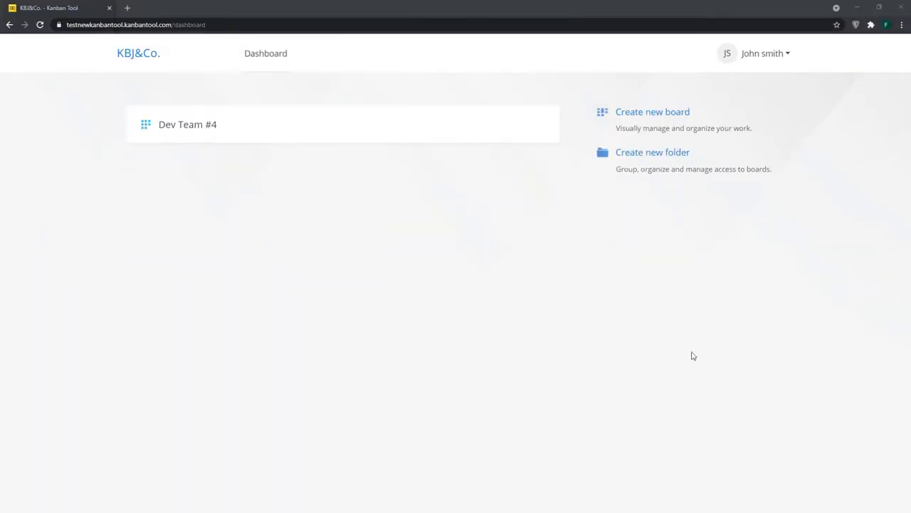
{"action": "left_click", "coordinate": [170, 126]}
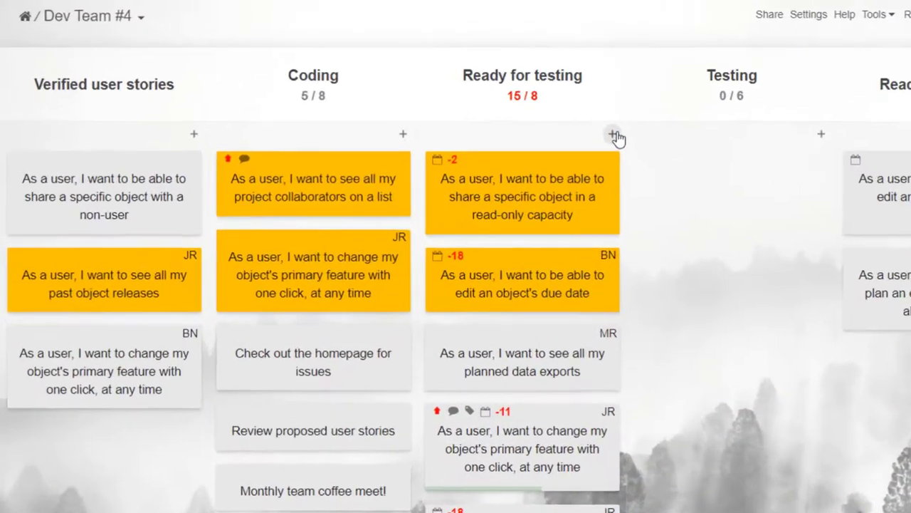
{"action": "left_click", "coordinate": [387, 84]}
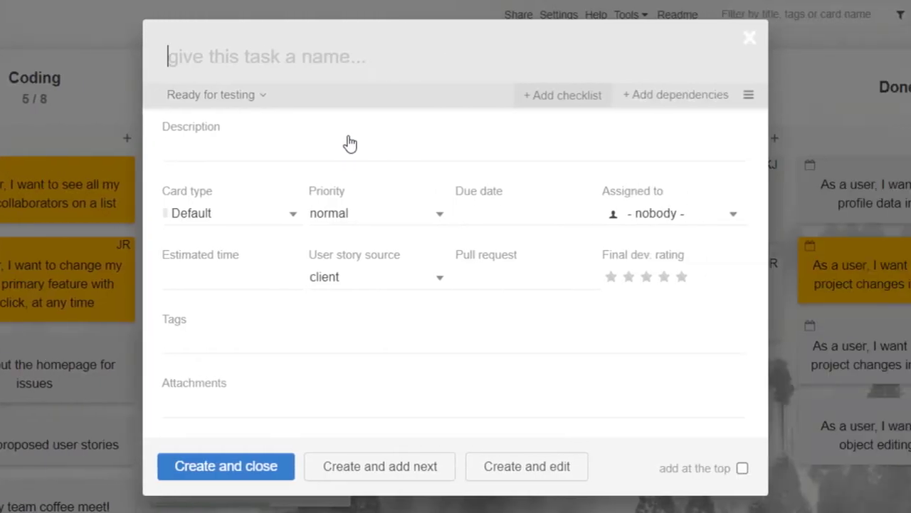
- Name the card "As a user, I want to change my object's primary feature with one click, at any time" and describe the 3-click editing complaint
{"action": "type", "text": "As a user, I want to change my object's primary feature with one click, at any time"}
{"action": "key", "text": "Tab"}
{"action": "type", "text": "Users say that the 3-click process of editing an object is too time-consuming. Let's take a look at some good options of having this changed to a one-click action. Only to be implemented if KJ approves the UX changes that follow!"}
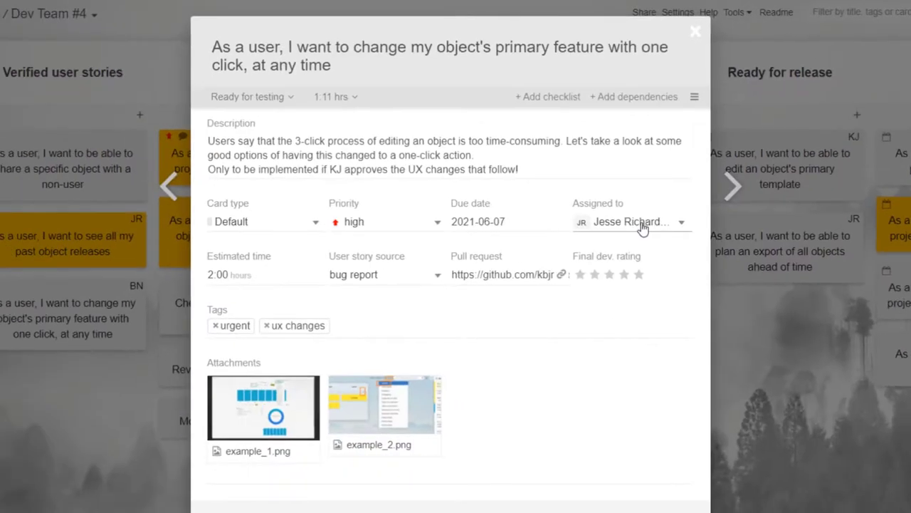
- Assign the user story card about changing the object's primary feature to a team member
{"action": "left_click", "coordinate": [643, 227]}
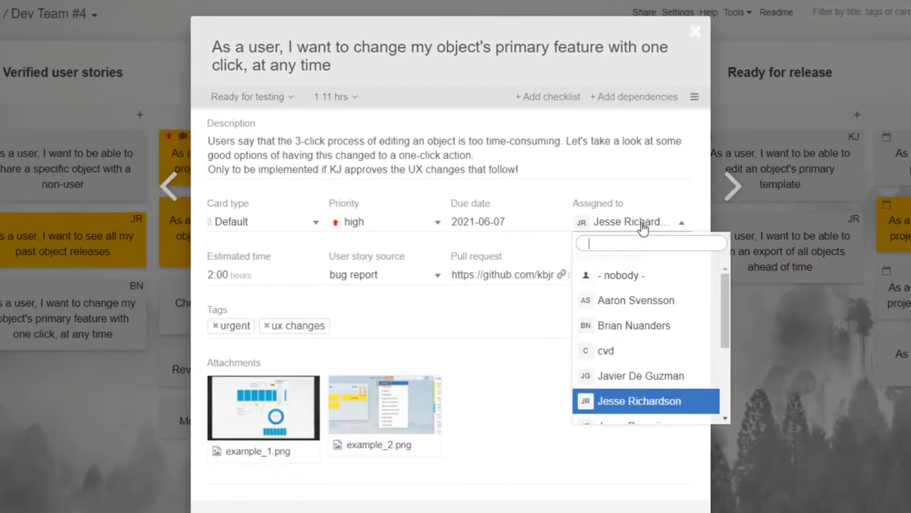
{"action": "left_click", "coordinate": [637, 401]}
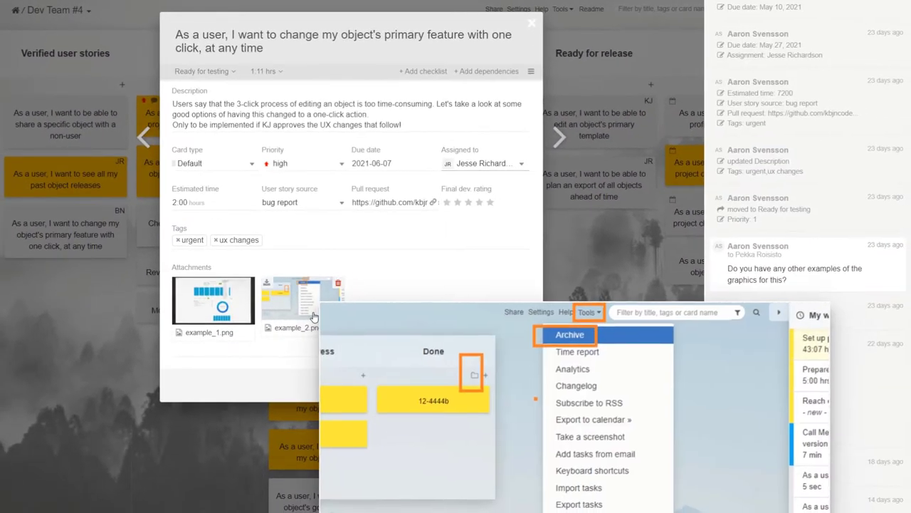
{"action": "mouse_move", "coordinate": [223, 303]}
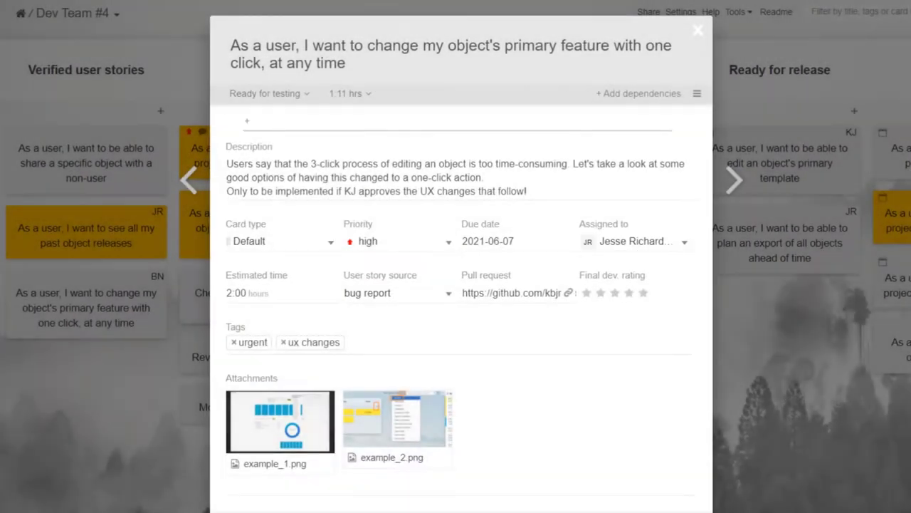
- Add the checklist items "ready for review" and "Marked Complete" to the card
{"action": "type", "text": "ready for review"}
{"action": "key", "text": "Return"}
{"action": "type", "text": "Marked Complete"}
{"action": "key", "text": "Return"}
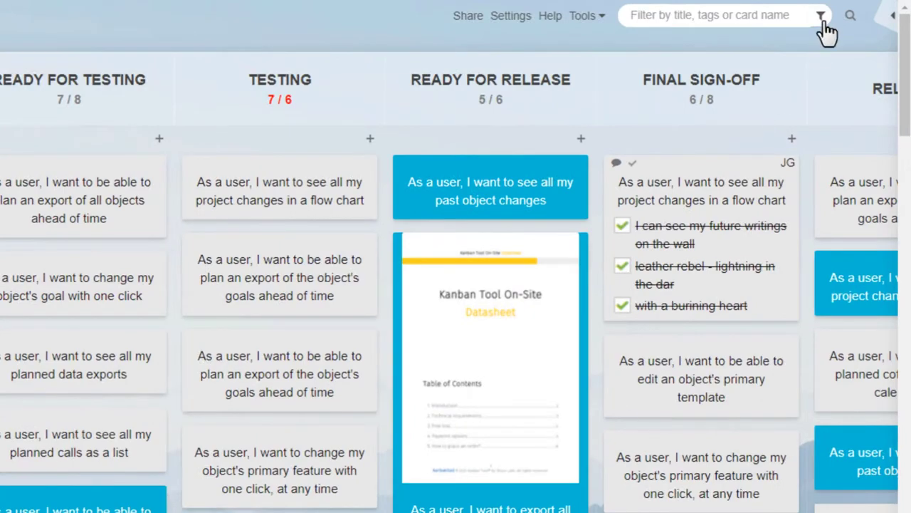
- Filter the board's cards with the Assigned to board filter
{"action": "left_click", "coordinate": [825, 21]}
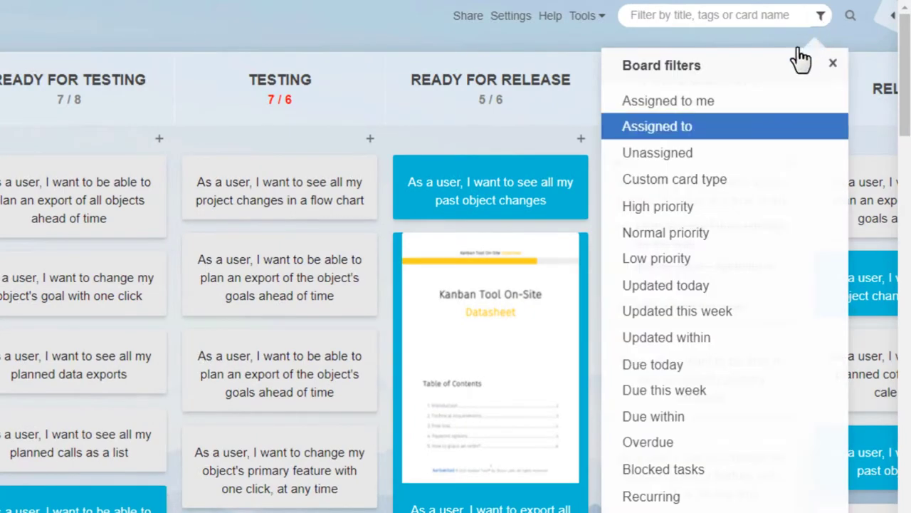
{"action": "left_click", "coordinate": [722, 140]}
{"action": "left_click", "coordinate": [725, 251]}
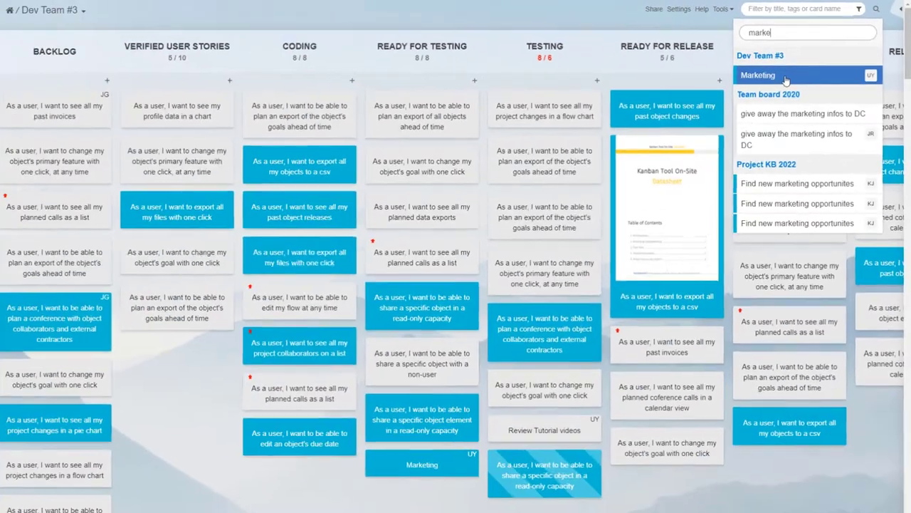
- Open the Marketing card from the "marke" search on Dev Team #3, close it, and move it from Backlog to the end of Ready for Testing
{"action": "left_click", "coordinate": [696, 130]}
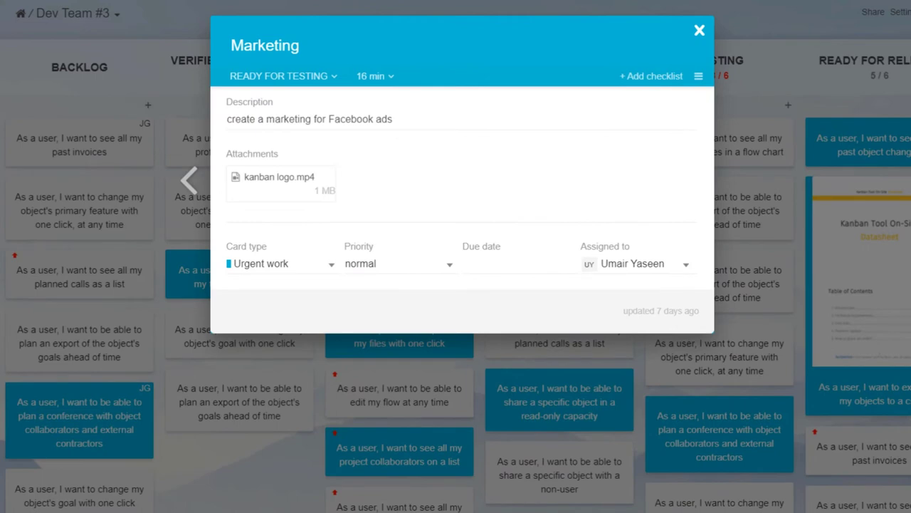
{"action": "left_click", "coordinate": [89, 172]}
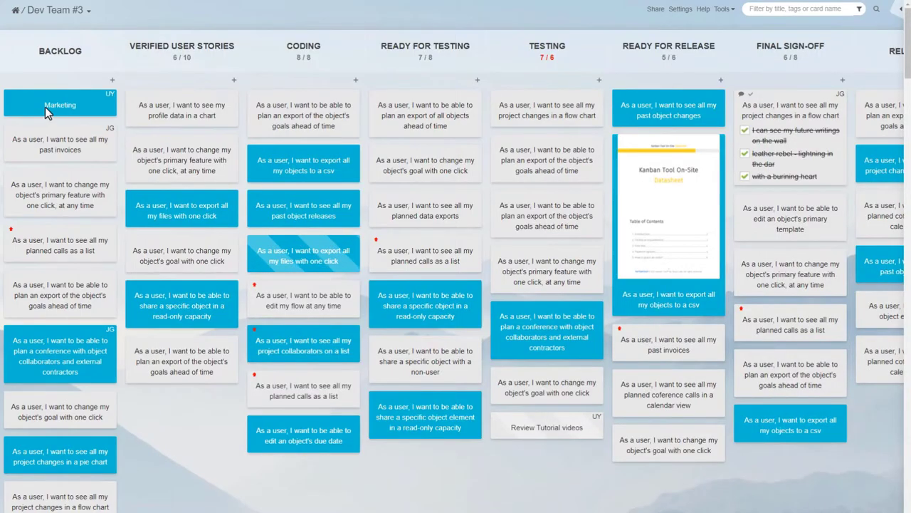
{"action": "left_click_drag", "start_coordinate": [45, 106], "coordinate": [421, 480]}
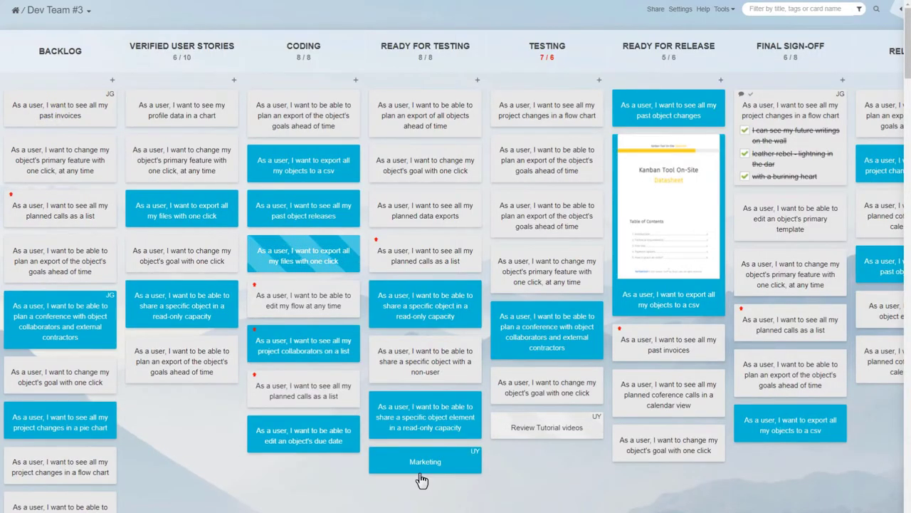
- Move the blue card about sharing a specific object in a read-only capacity from Verified User Stories to the end of Testing
{"action": "left_click_drag", "start_coordinate": [184, 313], "coordinate": [557, 464]}
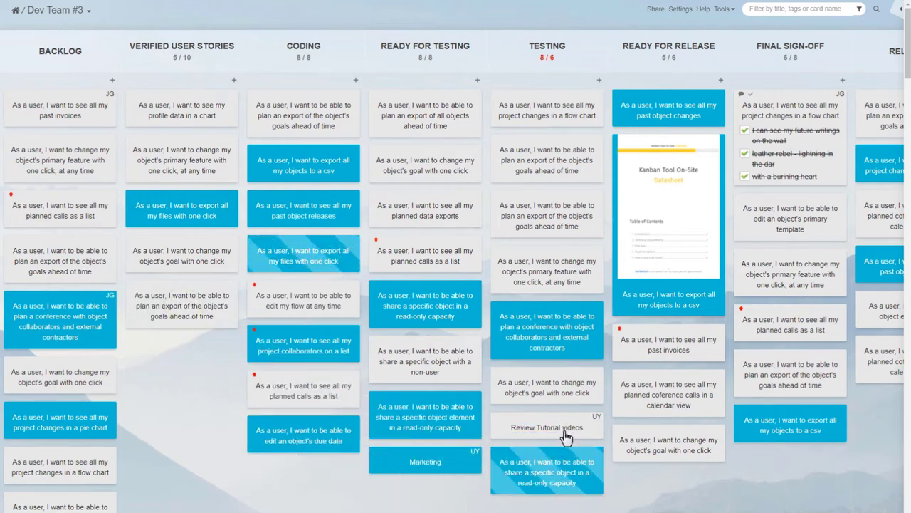
- View the time log of the Marketing card in Ready for Testing, and close the card
{"action": "left_click", "coordinate": [413, 466]}
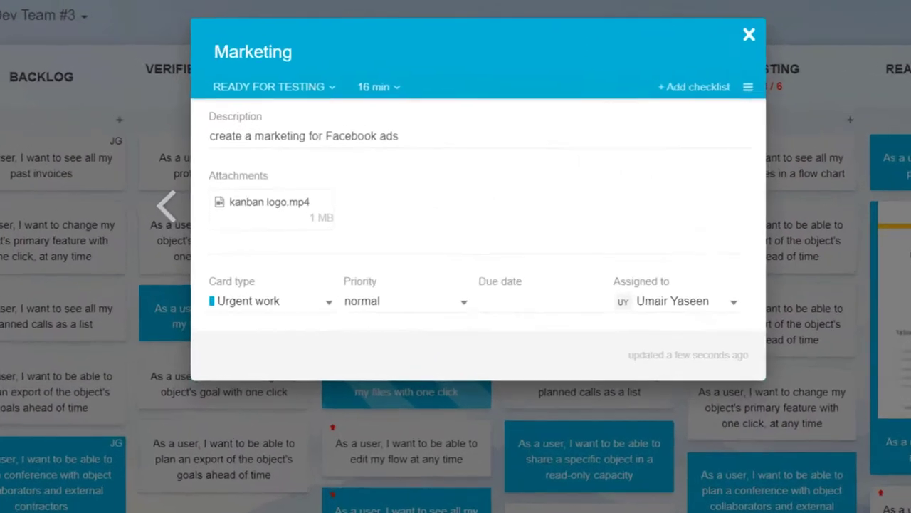
{"action": "left_click", "coordinate": [295, 58]}
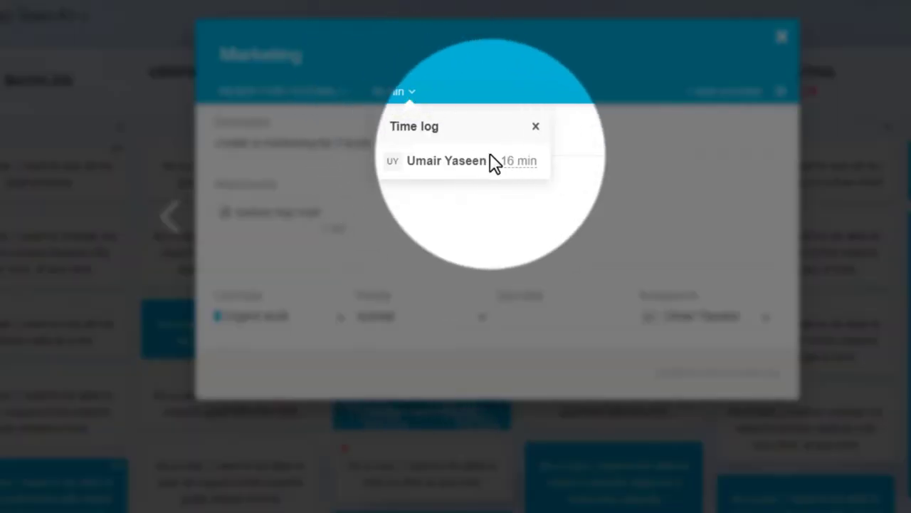
{"action": "left_click", "coordinate": [535, 126]}
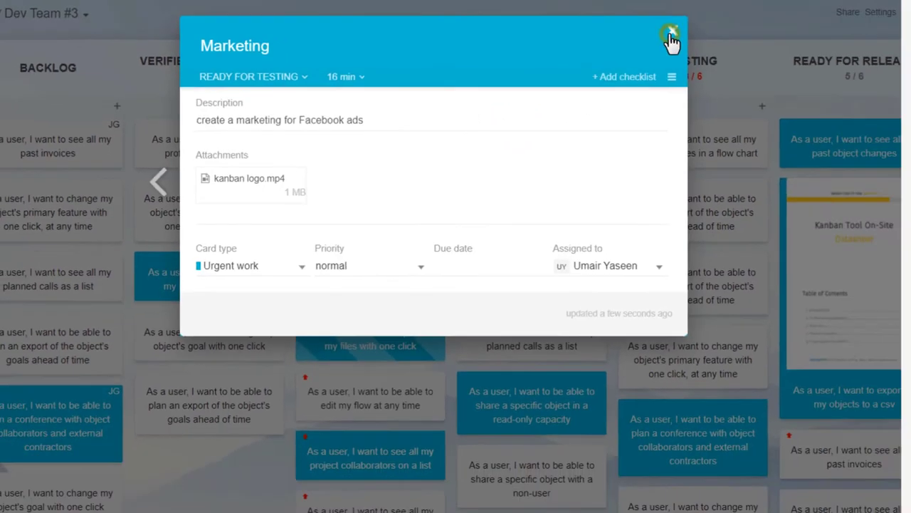
{"action": "left_click", "coordinate": [669, 39]}
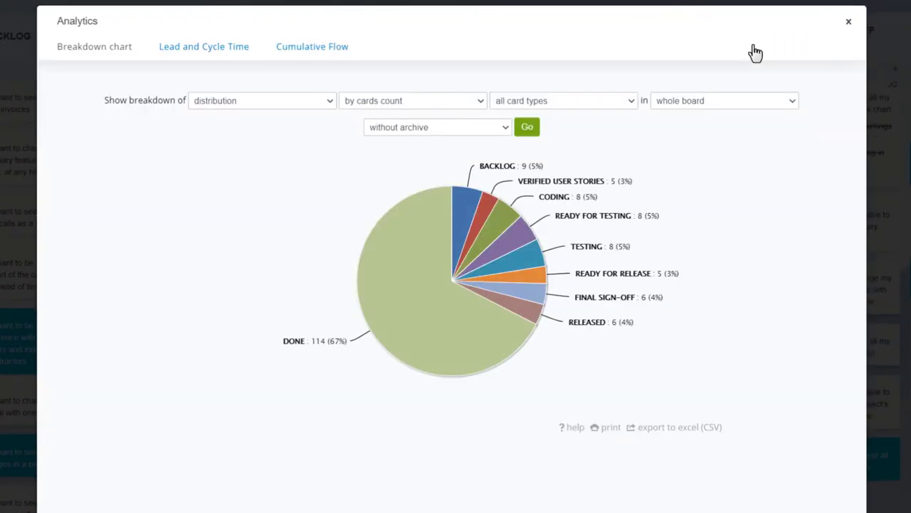
- Show the Analytics breakdown chart for Urgent work cards only, and set it back to all card types
{"action": "left_click", "coordinate": [456, 99]}
{"action": "left_click", "coordinate": [456, 100]}
{"action": "left_click", "coordinate": [508, 100]}
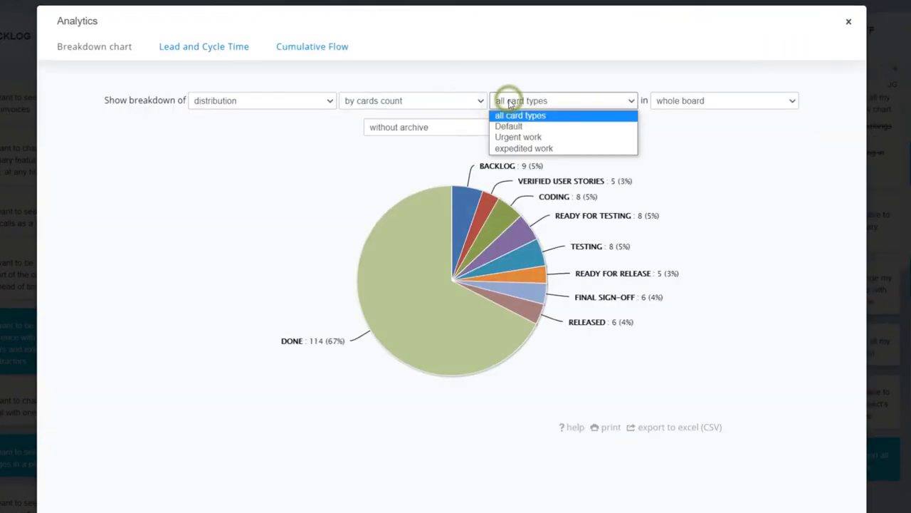
{"action": "left_click", "coordinate": [511, 138]}
{"action": "left_click", "coordinate": [527, 132]}
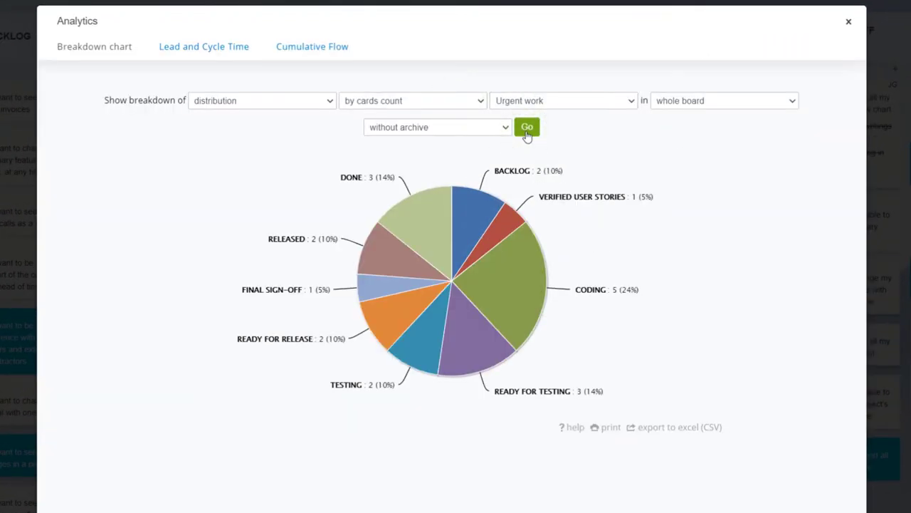
{"action": "left_click", "coordinate": [537, 100]}
{"action": "left_click", "coordinate": [539, 114]}
{"action": "left_click", "coordinate": [529, 128]}
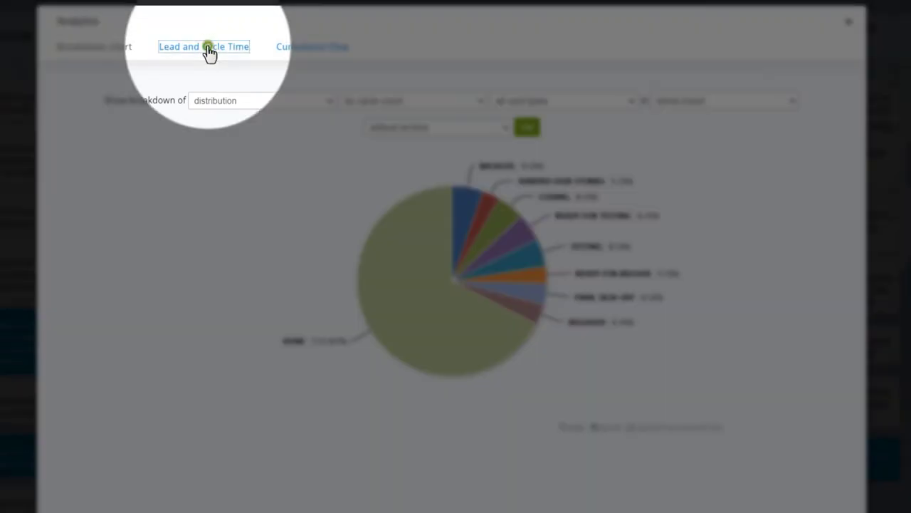
- View the Lead and Cycle Time chart and the Cumulative Flow chart in Analytics
{"action": "left_click", "coordinate": [208, 50]}
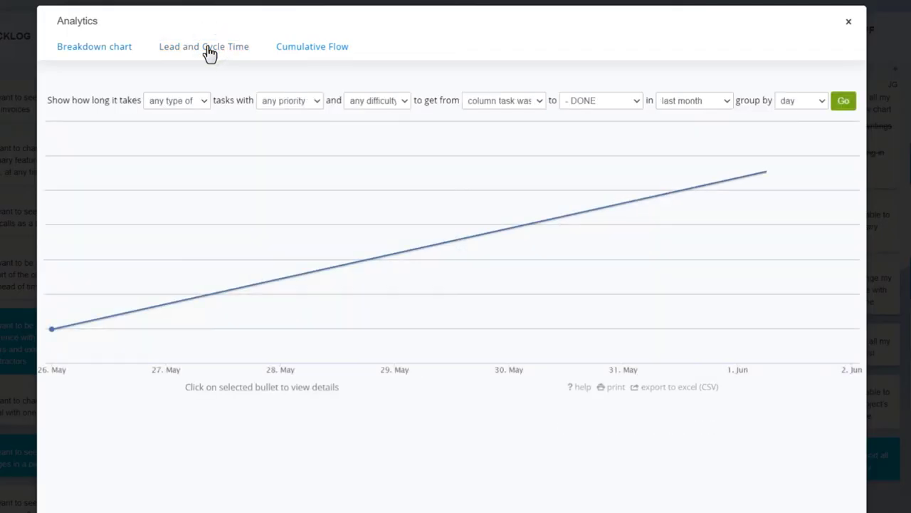
{"action": "left_click", "coordinate": [308, 51]}
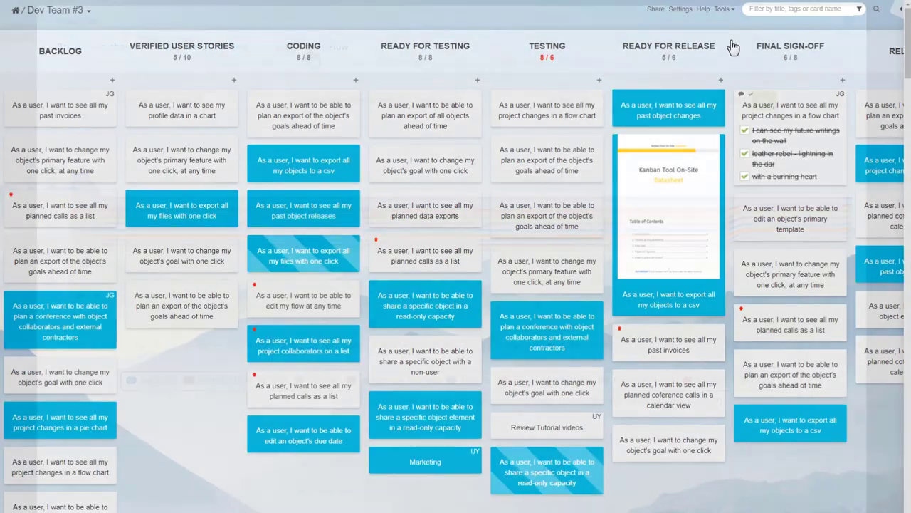
- Review this week's Time report for Dev Team #3, and close it
{"action": "left_click", "coordinate": [724, 9]}
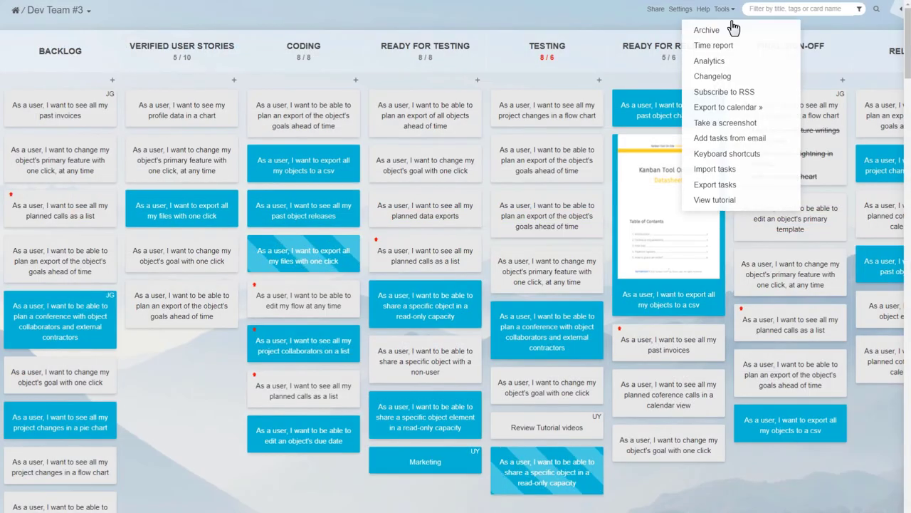
{"action": "left_click", "coordinate": [719, 45]}
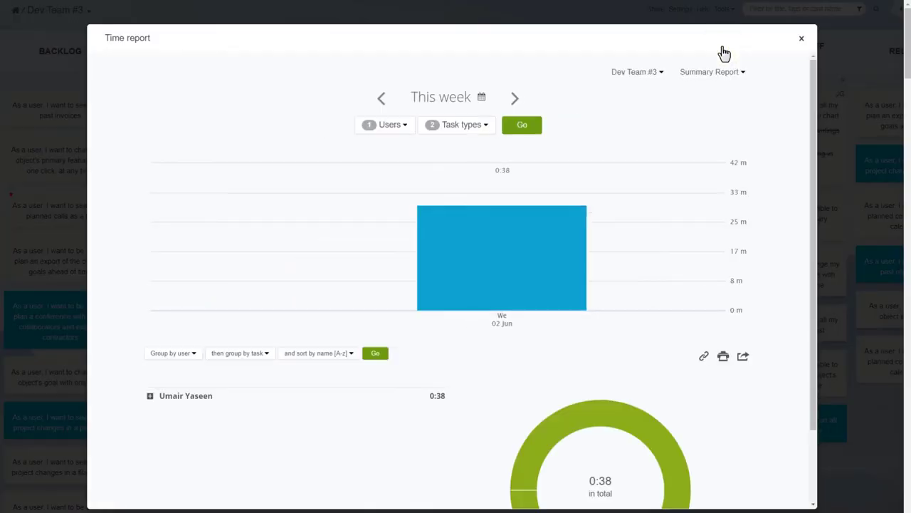
{"action": "middle_click", "coordinate": [789, 211]}
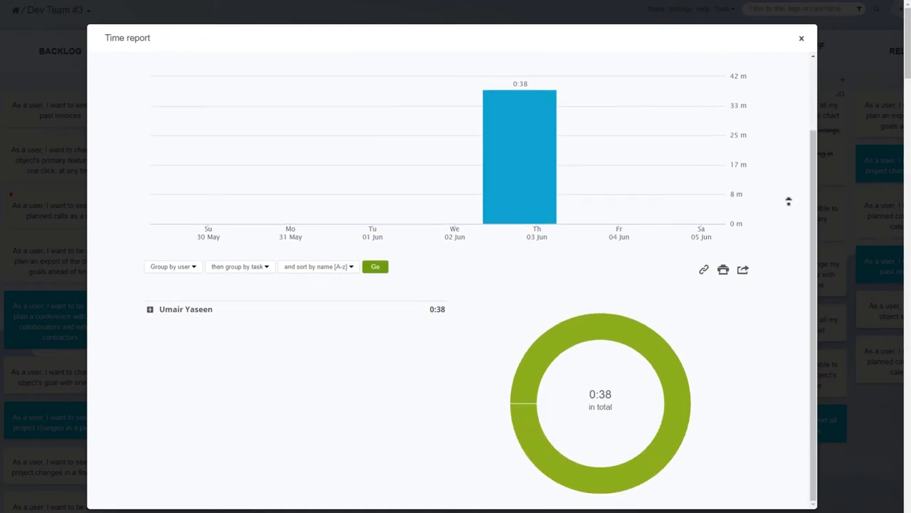
{"action": "scroll", "coordinate": [789, 198], "scroll_direction": "up", "scroll_amount": 2}
{"action": "key", "text": "Escape"}
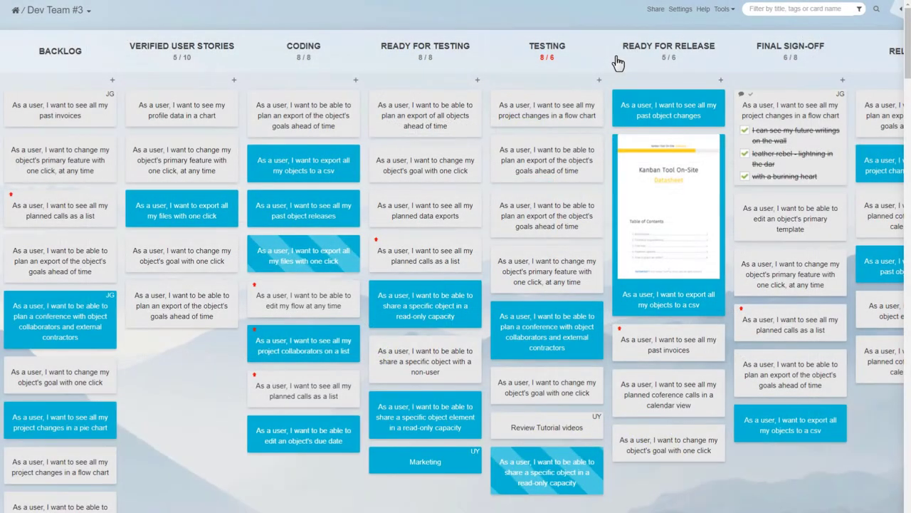
- Look through the available Power-Ups in the board's settings
{"action": "left_click", "coordinate": [681, 10]}
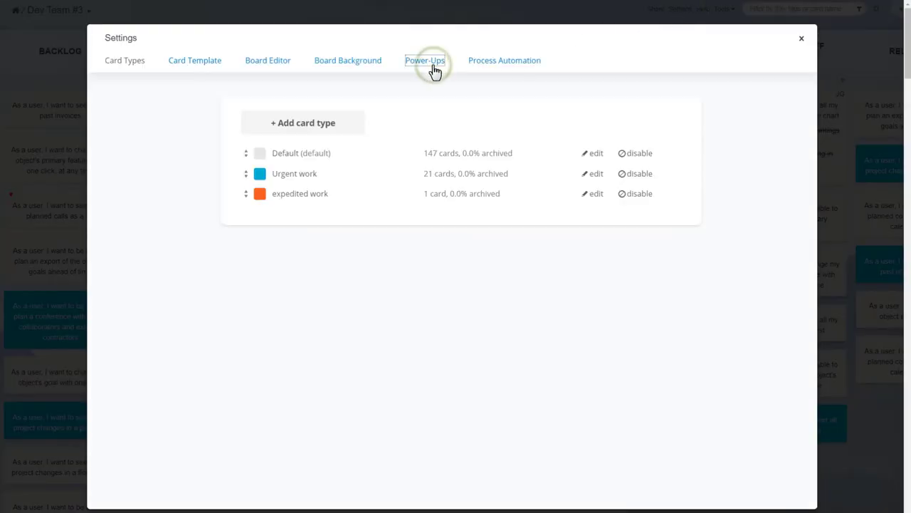
{"action": "left_click", "coordinate": [425, 61]}
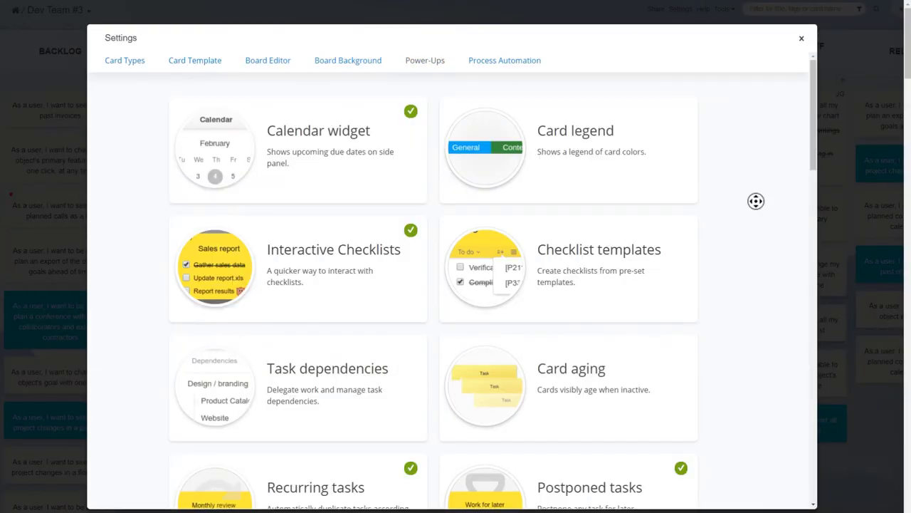
{"action": "scroll", "coordinate": [755, 200], "scroll_direction": "down", "scroll_amount": 2}
- Start a new Process Automation rule and view its template, Criteria, Action and Finalize stages
{"action": "left_click", "coordinate": [517, 64]}
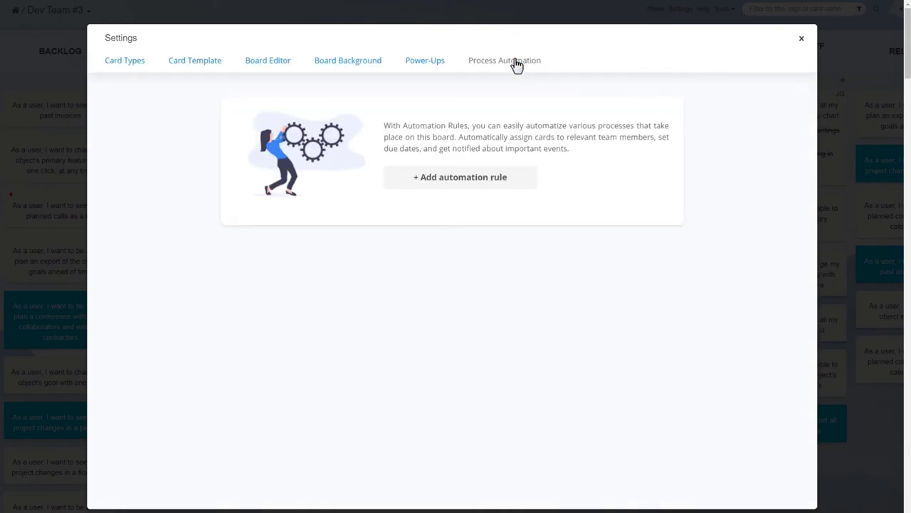
{"action": "left_click", "coordinate": [488, 177]}
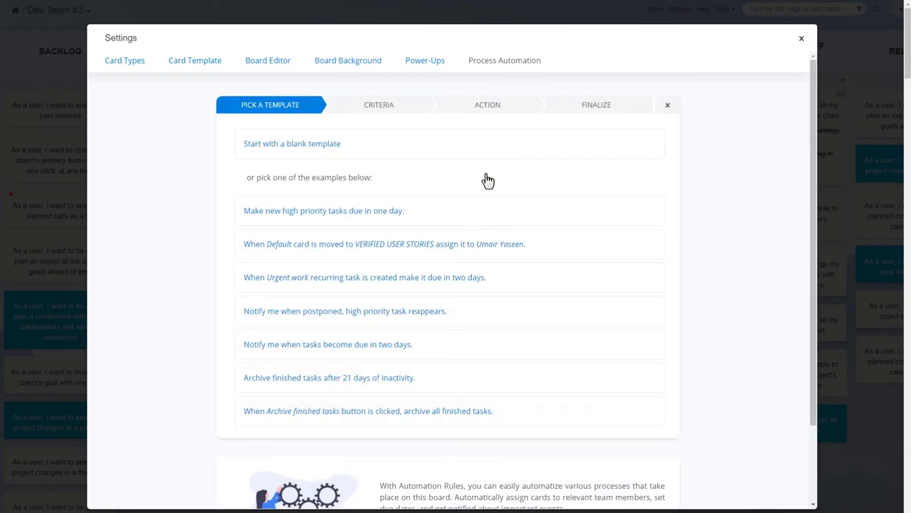
{"action": "left_click", "coordinate": [377, 108]}
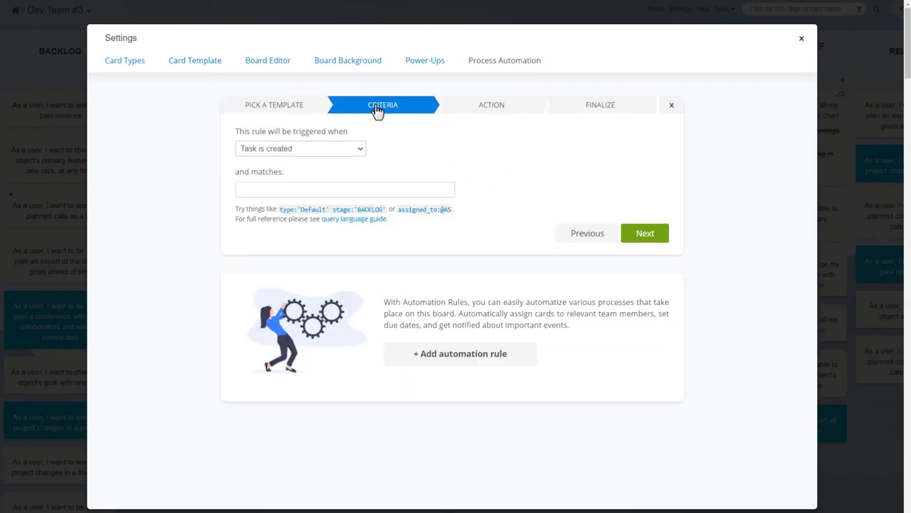
{"action": "left_click", "coordinate": [483, 105]}
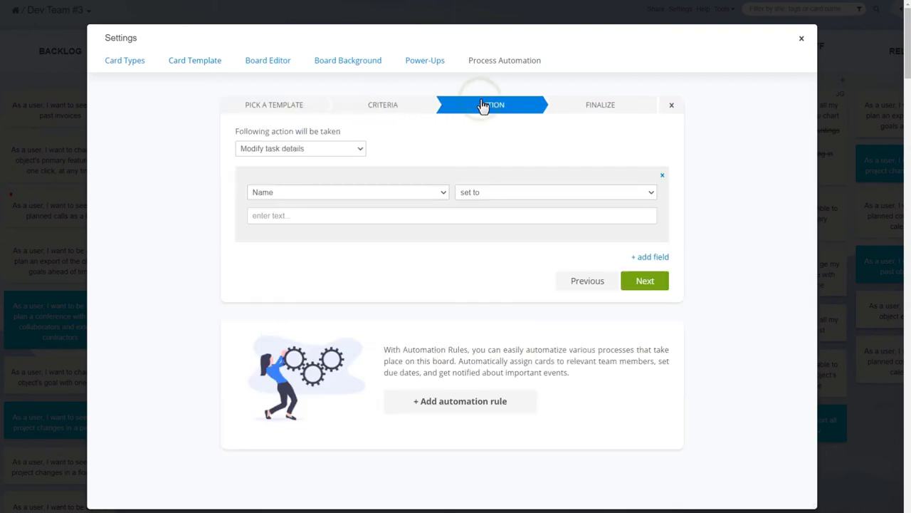
{"action": "left_click", "coordinate": [604, 106]}
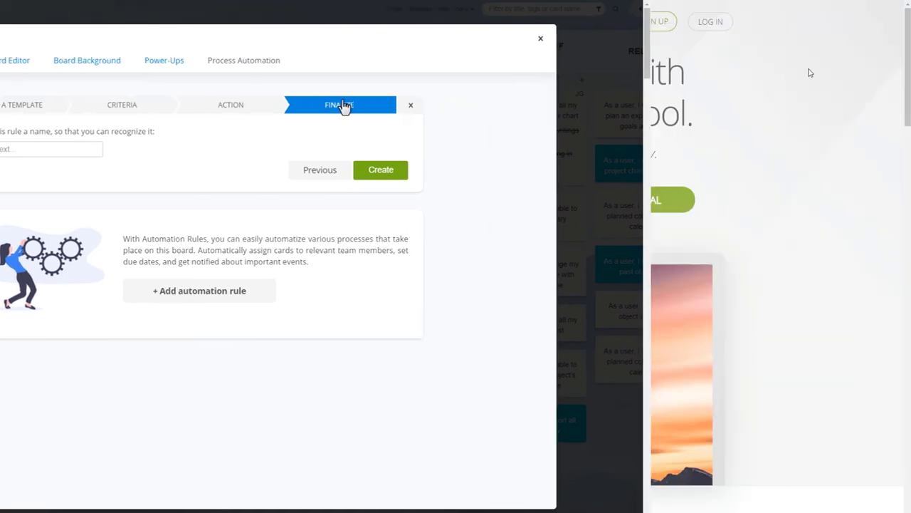
- Look through the Kanban Tool website's home page, from its customers and features to the mobile apps and On-Site offer
{"action": "scroll", "coordinate": [809, 95], "scroll_direction": "down", "scroll_amount": 3}
{"action": "scroll", "coordinate": [809, 95], "scroll_direction": "down", "scroll_amount": 6}
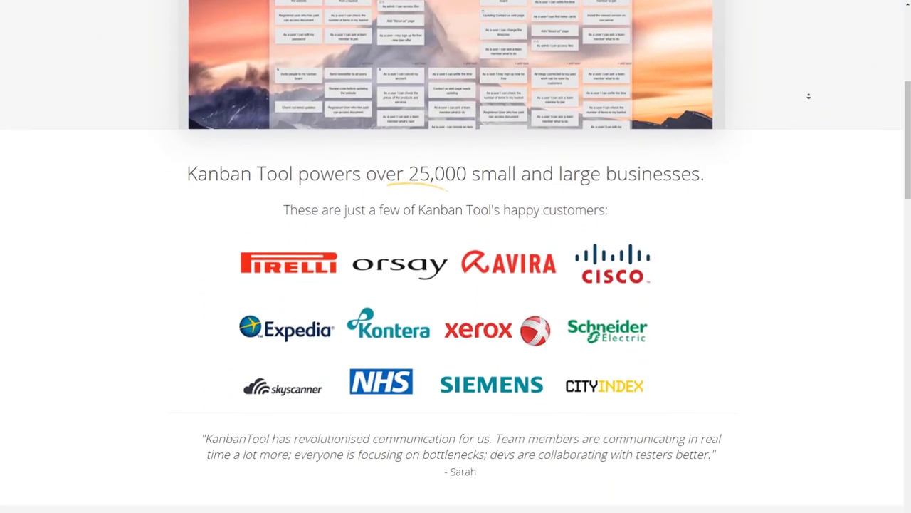
{"action": "scroll", "coordinate": [809, 96], "scroll_direction": "down", "scroll_amount": 6}
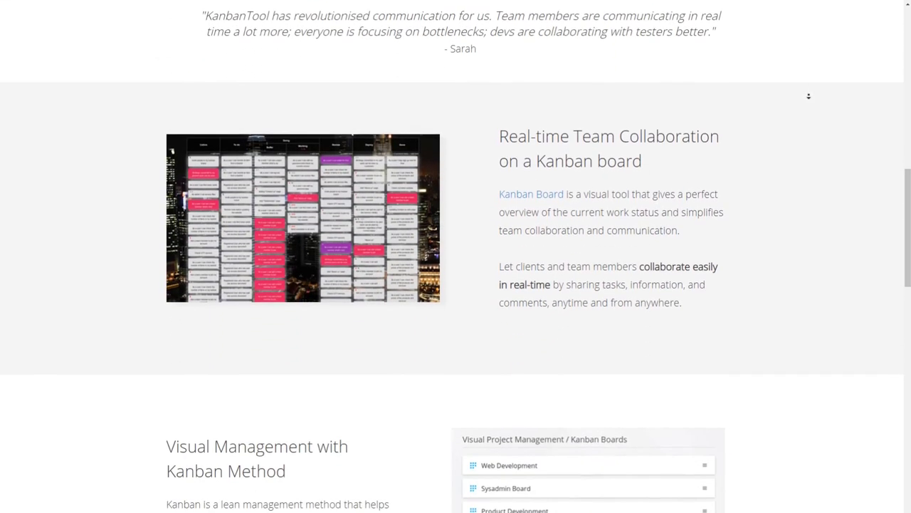
{"action": "scroll", "coordinate": [809, 96], "scroll_direction": "down", "scroll_amount": 6}
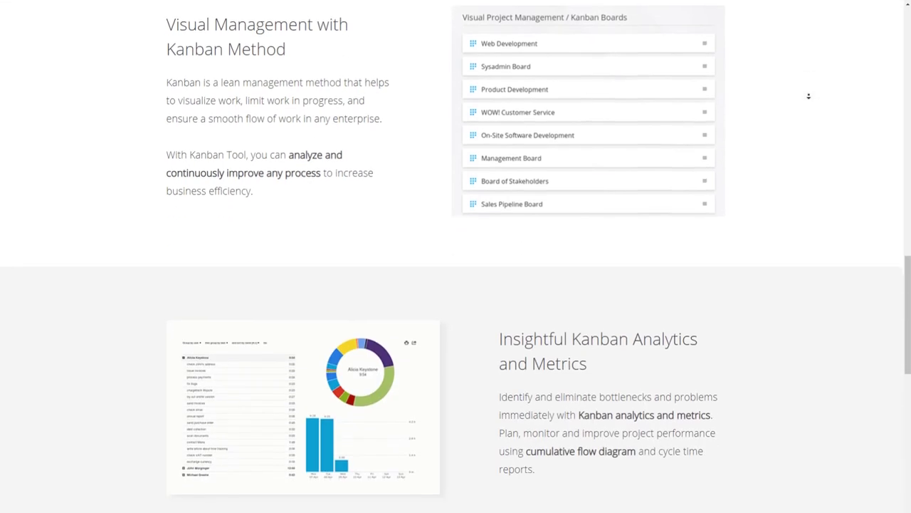
{"action": "scroll", "coordinate": [808, 95], "scroll_direction": "down", "scroll_amount": 6}
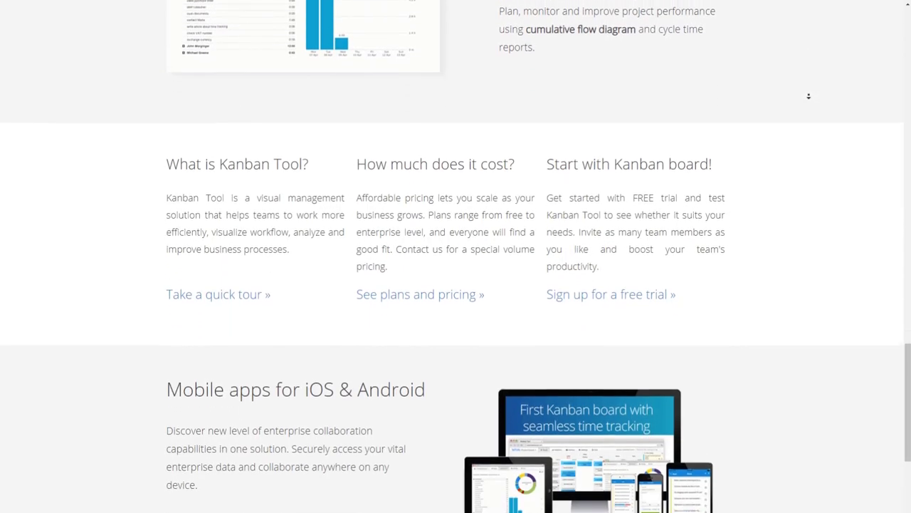
{"action": "scroll", "coordinate": [809, 96], "scroll_direction": "down", "scroll_amount": 1}
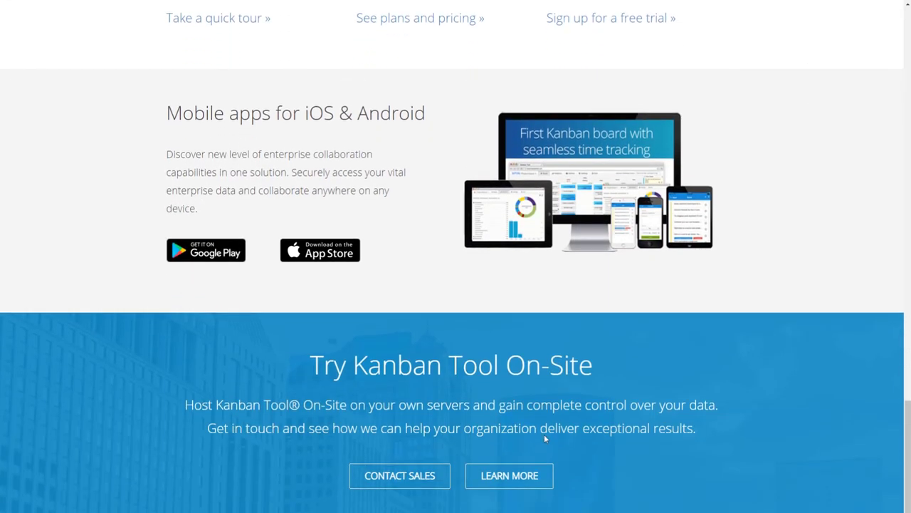
- Open the Kanban Tool On-Site information page and read through its benefits, mobile apps and pricing
{"action": "left_click", "coordinate": [531, 476]}
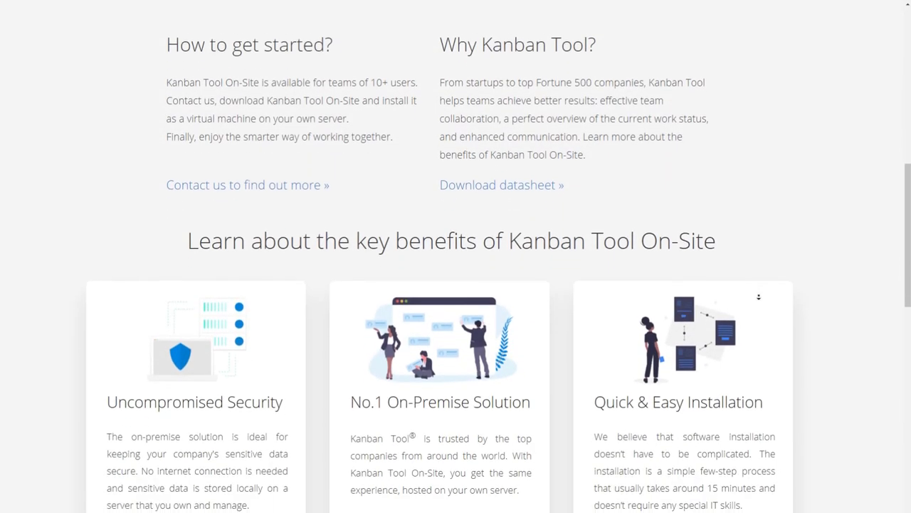
{"action": "scroll", "coordinate": [759, 297], "scroll_direction": "down", "scroll_amount": 6}
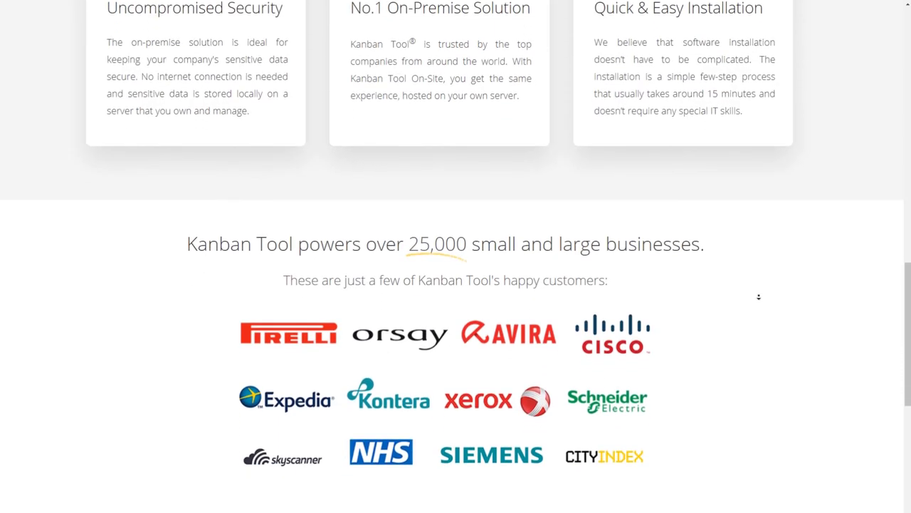
{"action": "scroll", "coordinate": [759, 296], "scroll_direction": "down", "scroll_amount": 4}
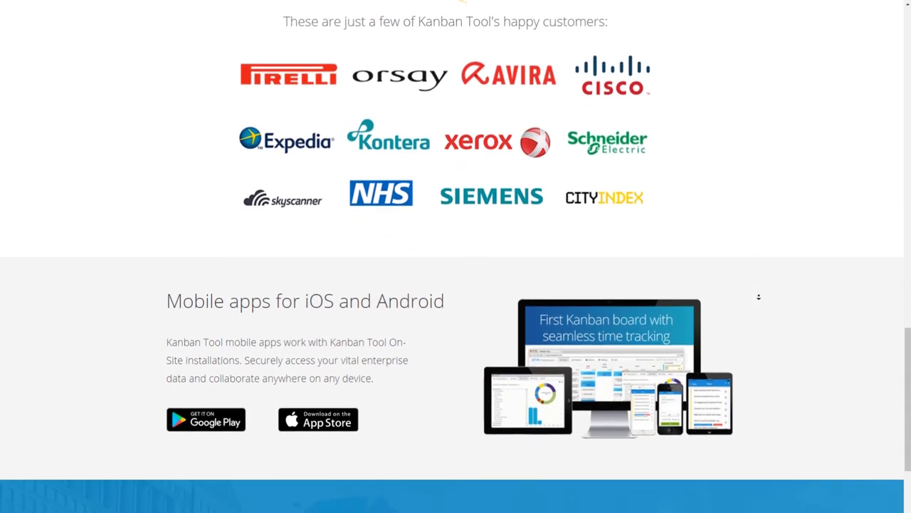
{"action": "scroll", "coordinate": [759, 296], "scroll_direction": "down", "scroll_amount": 4}
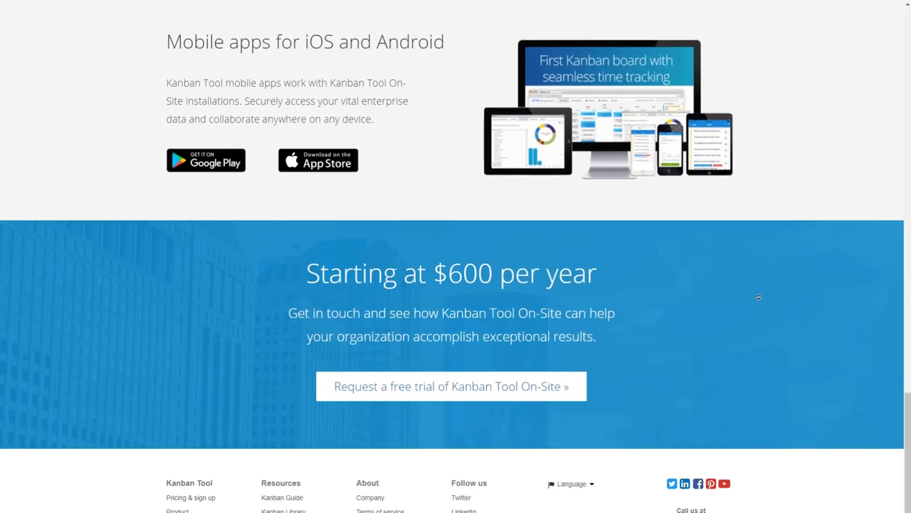
{"action": "scroll", "coordinate": [759, 296], "scroll_direction": "down", "scroll_amount": 2}
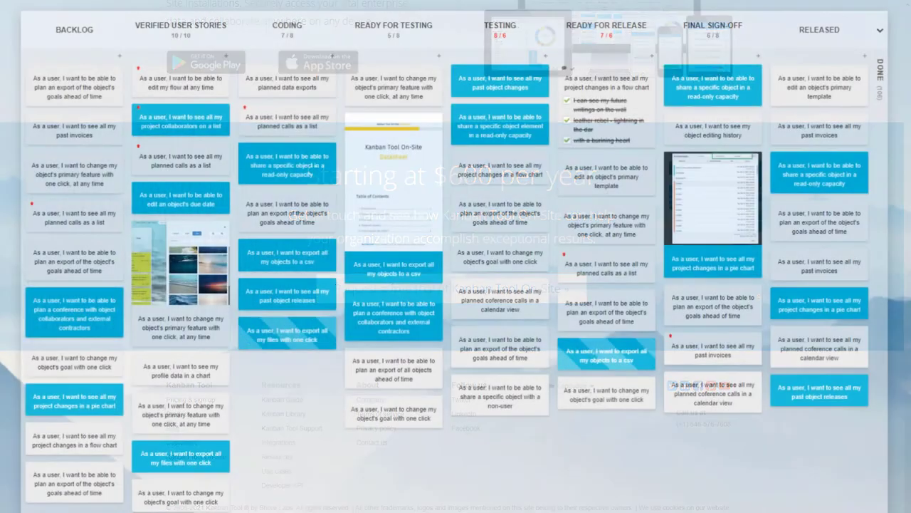